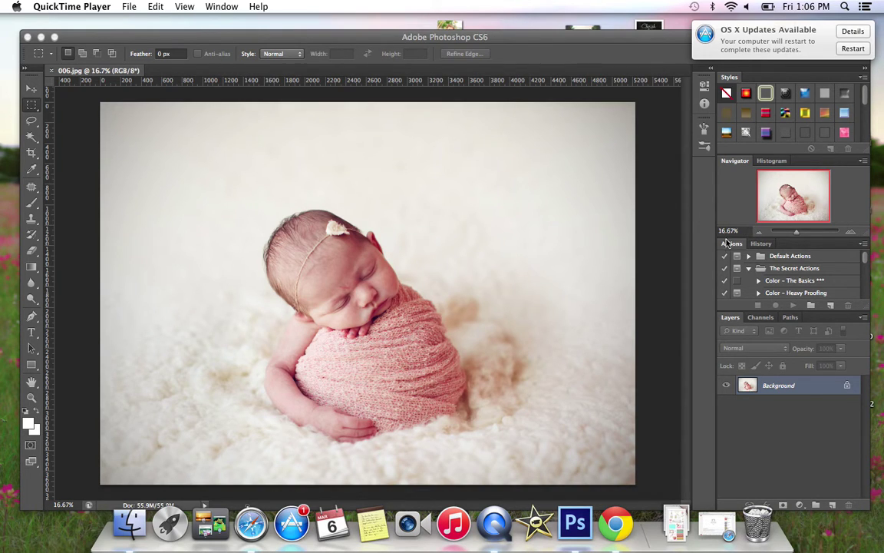
# Step: Bring Photoshop to the front with the newborn photo 006.jpg open
pyautogui.click(760, 236)
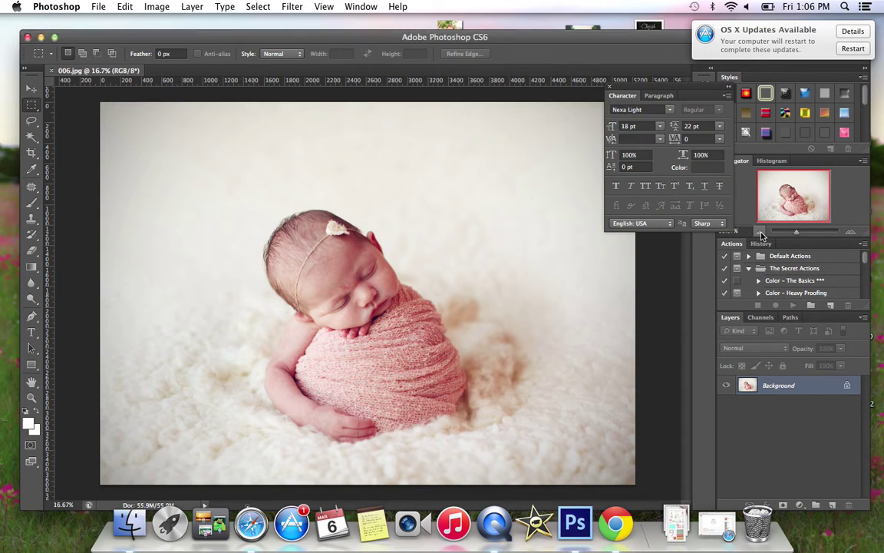
# Step: Zoom out, then add 2 inches of relative canvas height, split evenly above and below
pyautogui.click(761, 235)
pyautogui.click(761, 235)
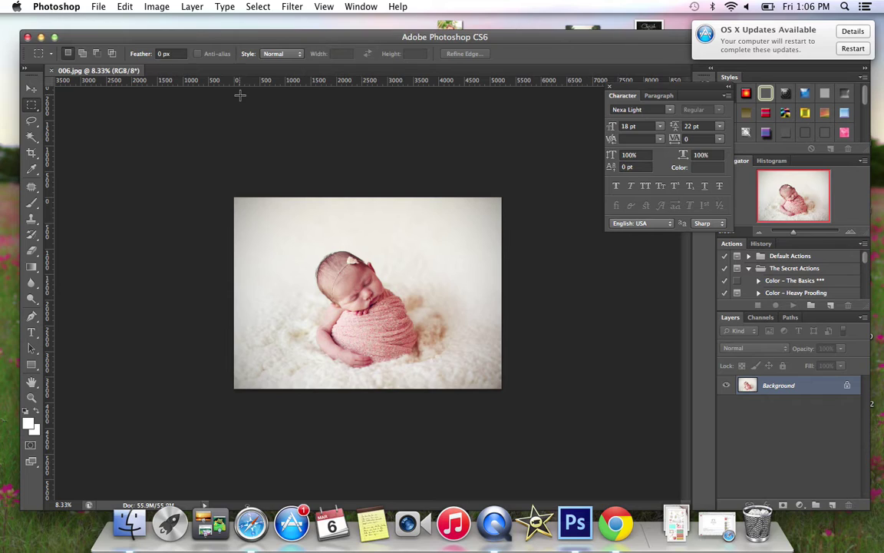
pyautogui.click(157, 7)
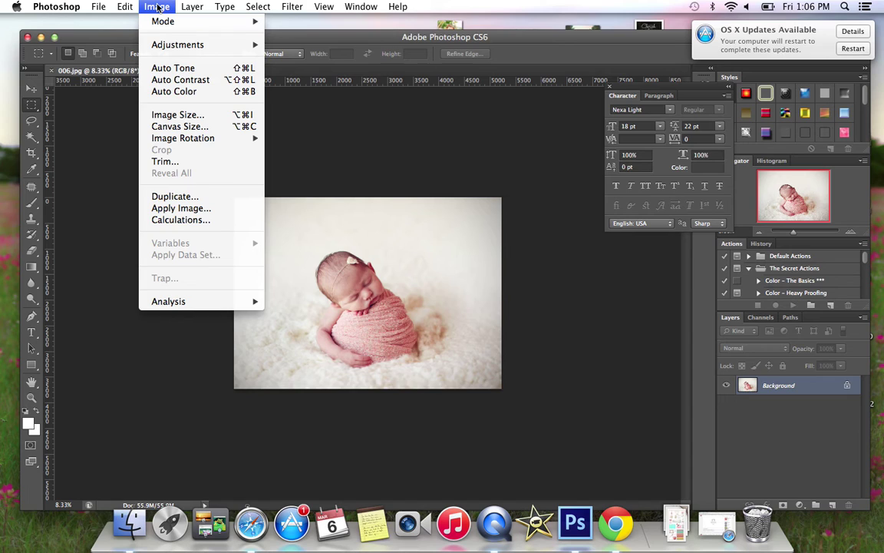
pyautogui.click(172, 127)
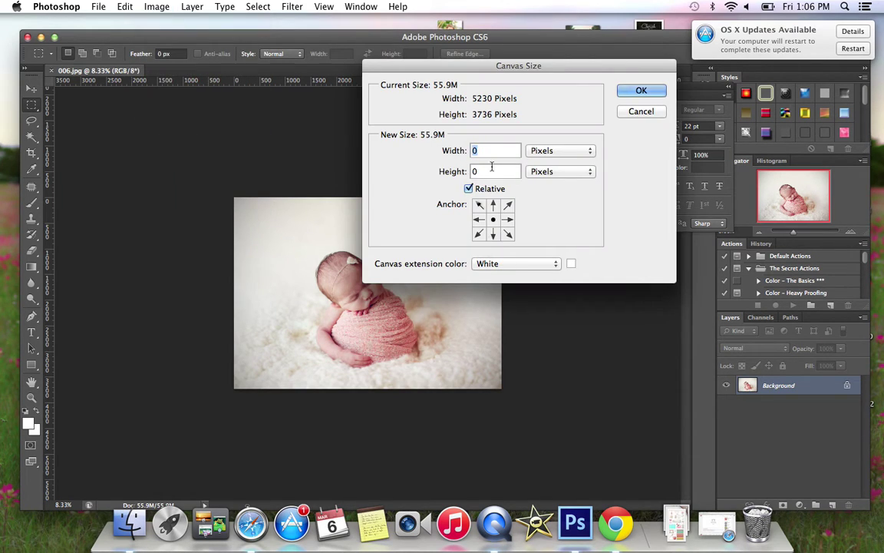
pyautogui.doubleClick(477, 170)
pyautogui.write('2')
pyautogui.click(581, 172)
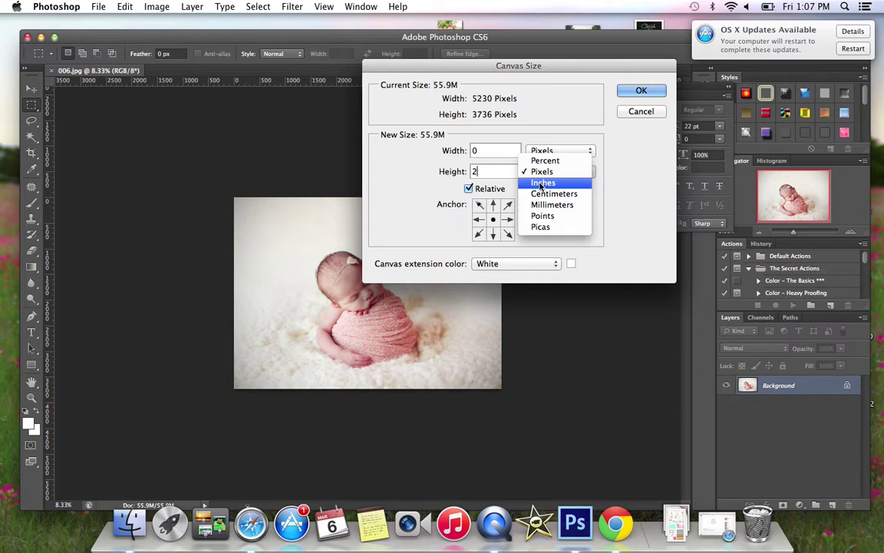
pyautogui.click(541, 184)
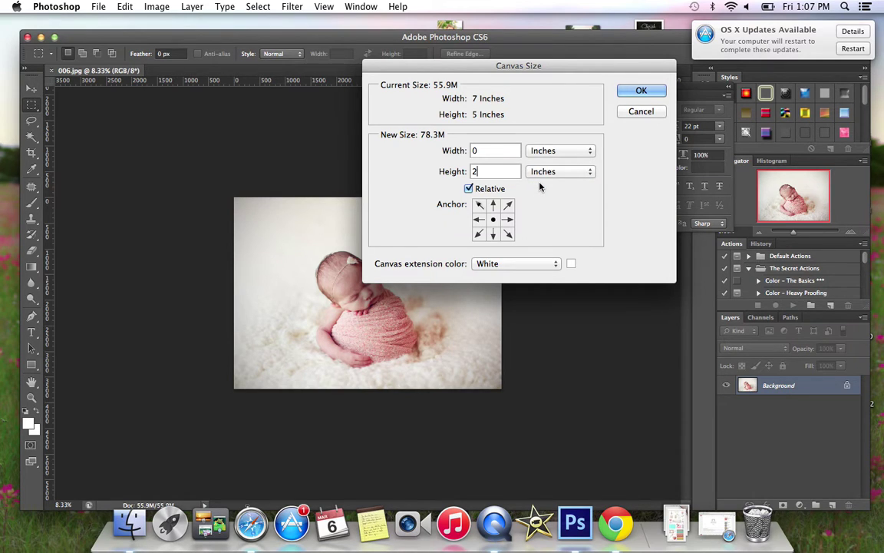
pyautogui.press('Return')
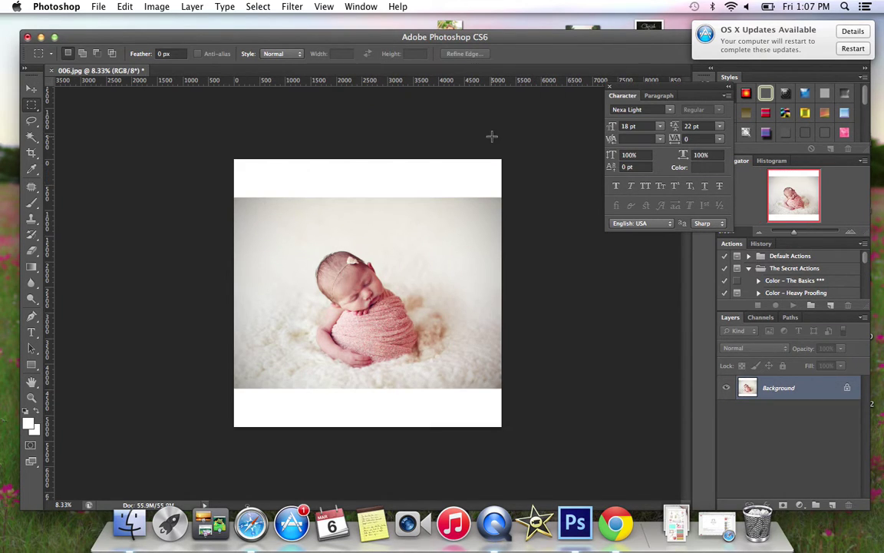
pyautogui.click(117, 7)
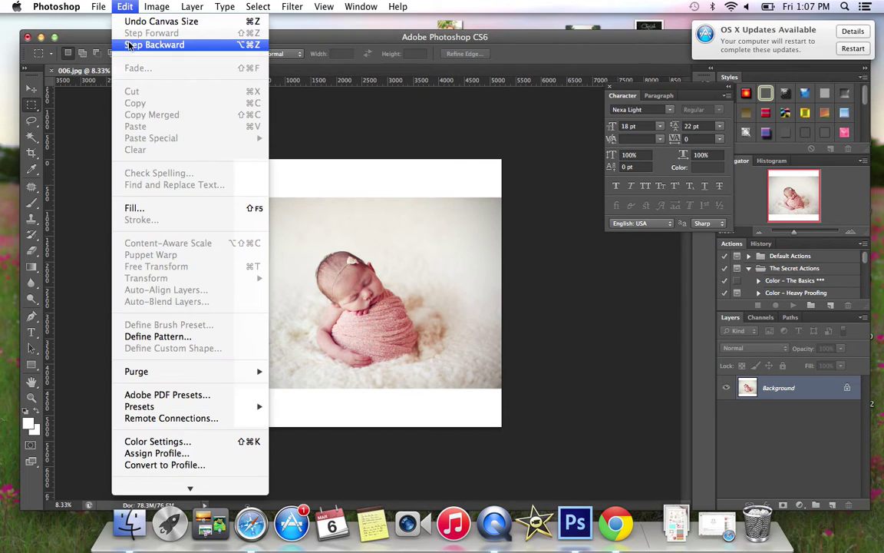
# Step: Undo the even extension and re-add 2 inches of height anchored at bottom-centre
pyautogui.click(130, 46)
pyautogui.click(156, 7)
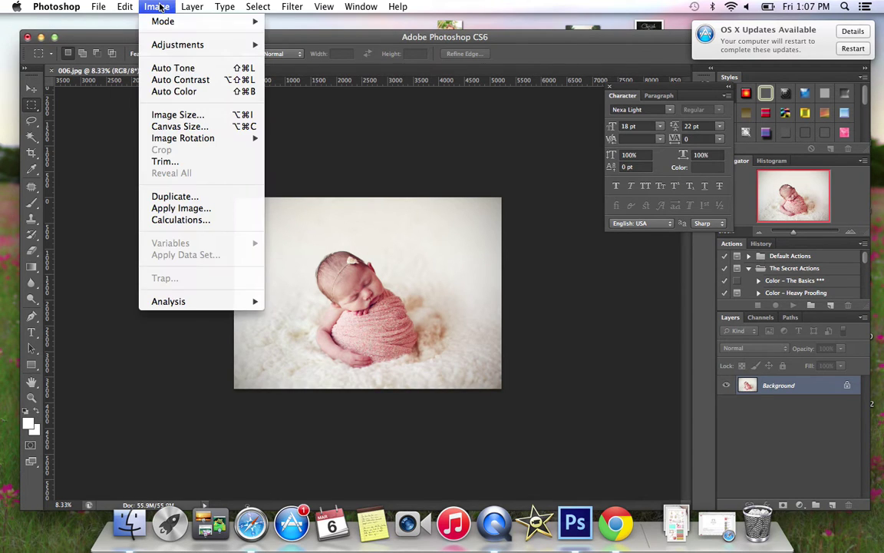
pyautogui.click(176, 127)
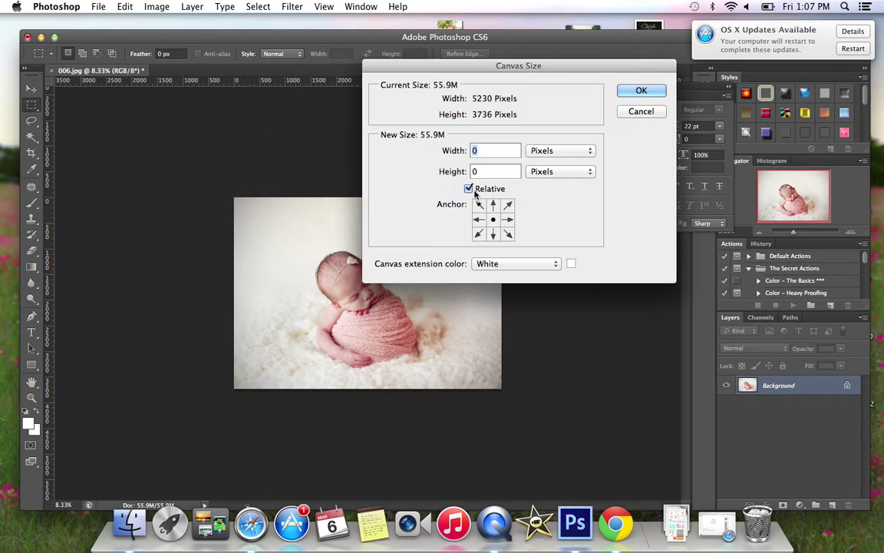
pyautogui.click(483, 172)
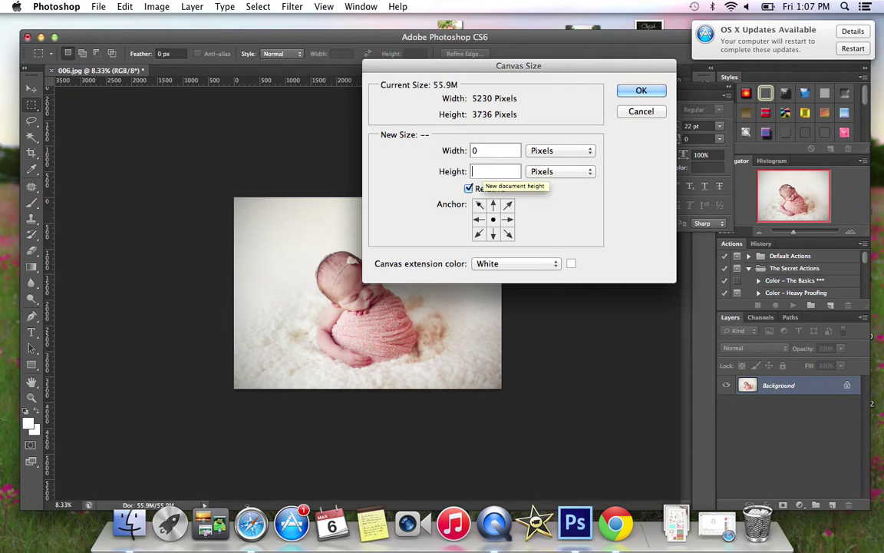
pyautogui.press('BackSpace')
pyautogui.write('2')
pyautogui.click(559, 171)
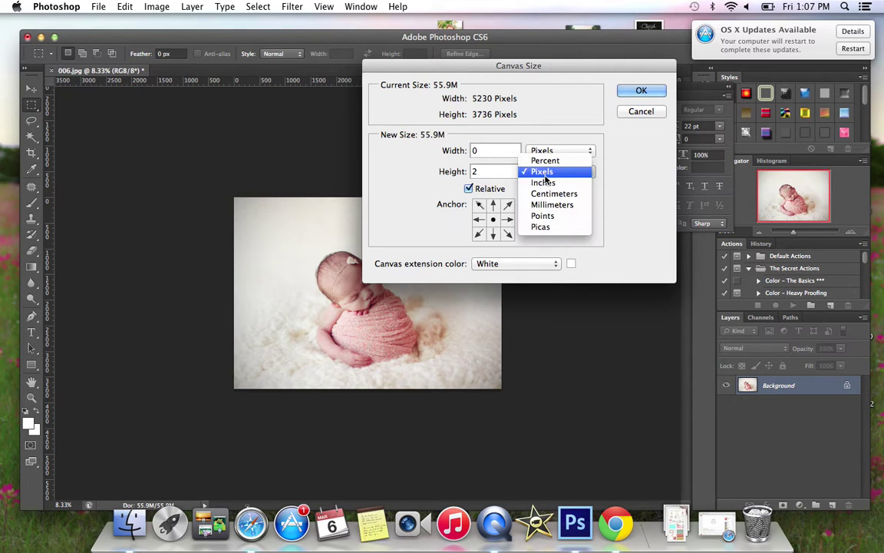
pyautogui.click(549, 183)
pyautogui.click(493, 235)
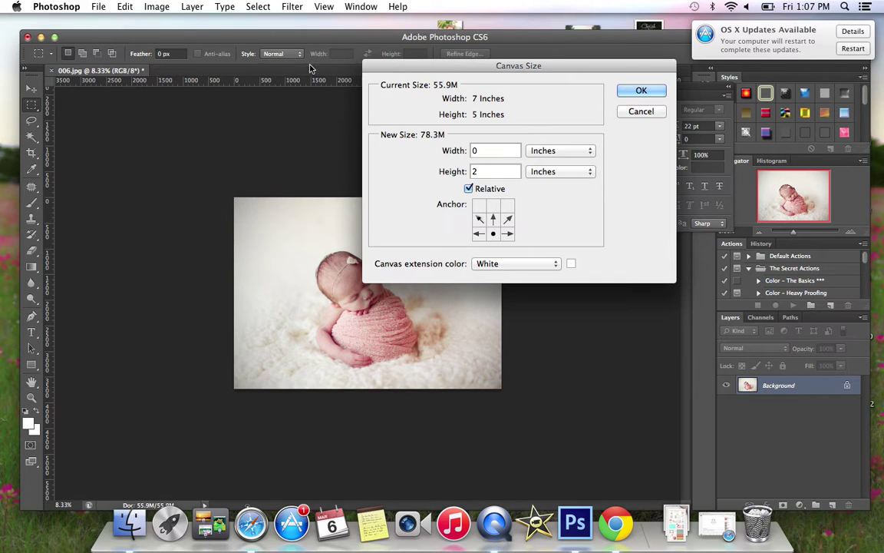
pyautogui.click(634, 91)
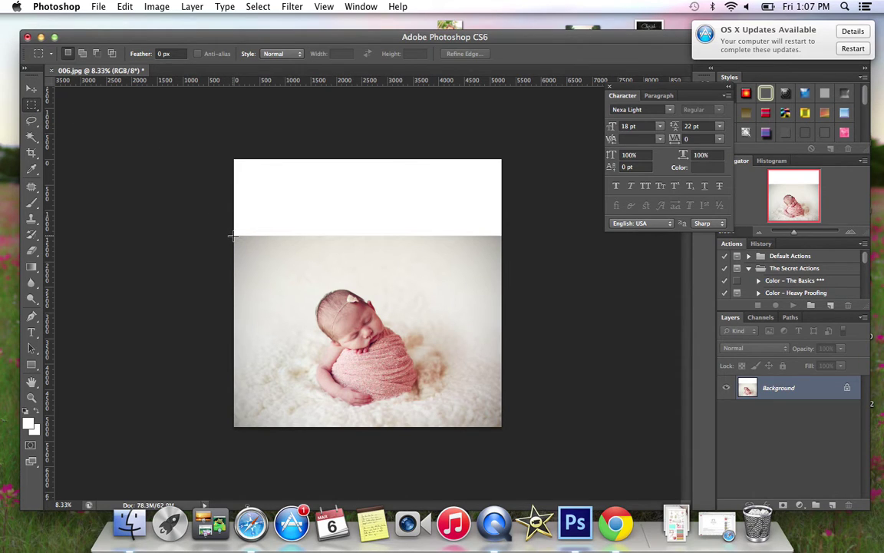
# Step: Scale the selected backdrop strip above the baby up to the canvas top, then deselect
pyautogui.moveTo(232, 235); pyautogui.dragTo(563, 283)
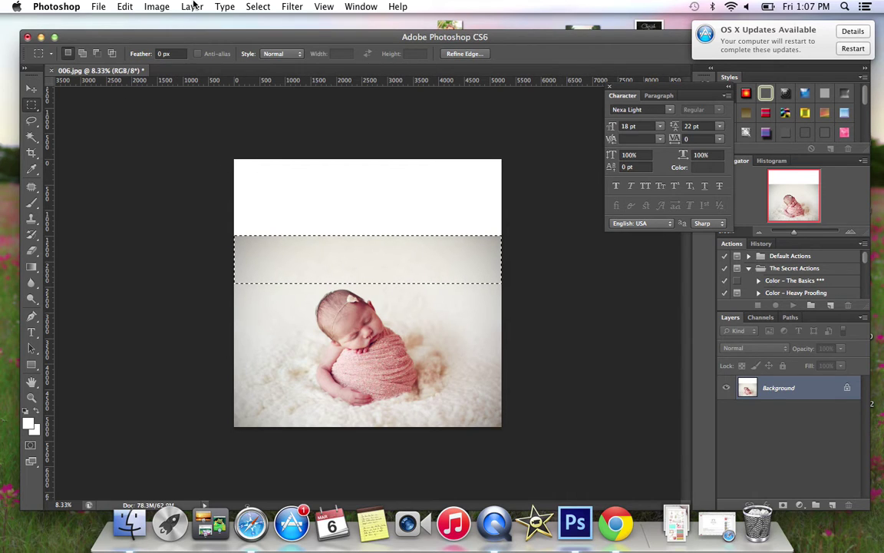
pyautogui.click(125, 7)
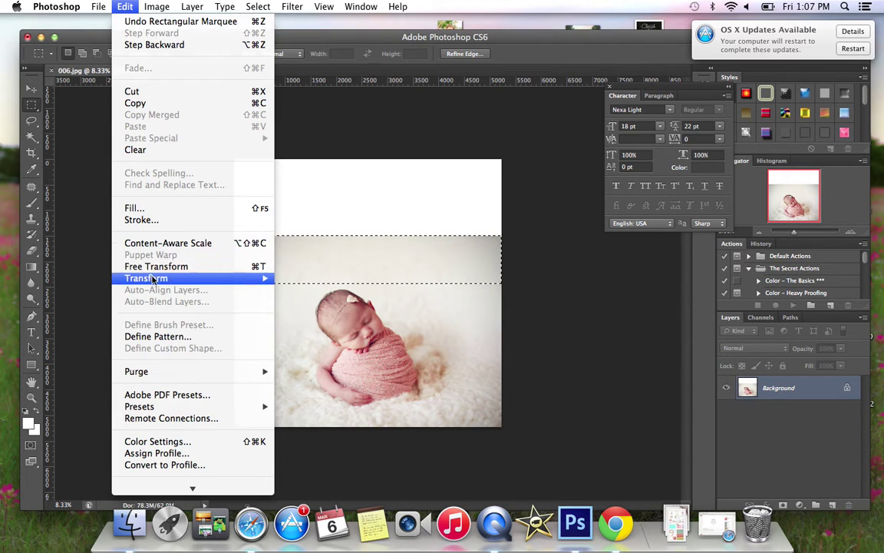
pyautogui.moveTo(252, 282)
pyautogui.click(297, 301)
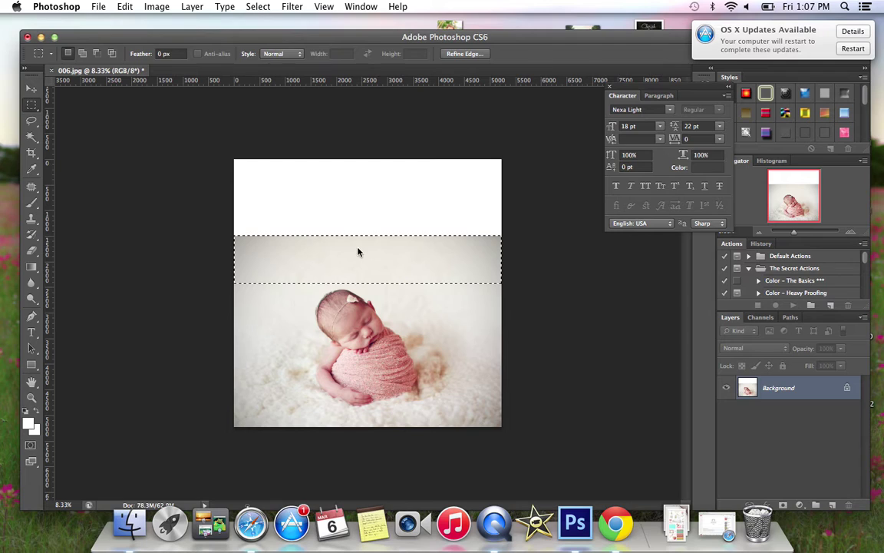
pyautogui.moveTo(368, 232); pyautogui.dragTo(367, 157)
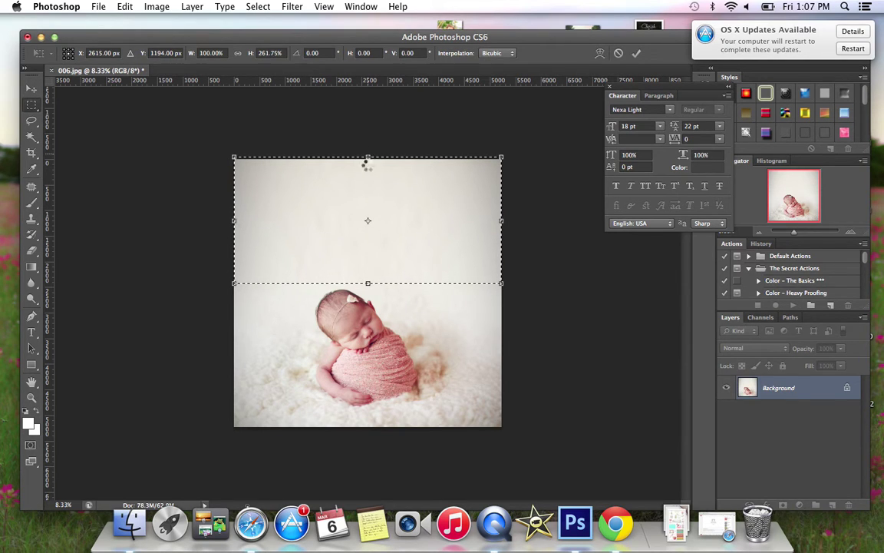
pyautogui.press('Return')
pyautogui.press('super+d')
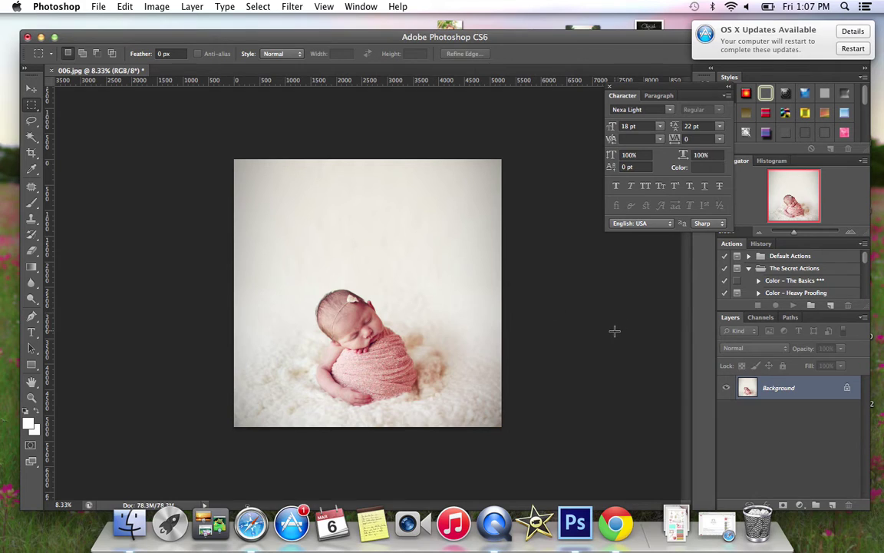
# Step: Crop the image to a 5 x 7 ratio with the baby centred
pyautogui.click(31, 151)
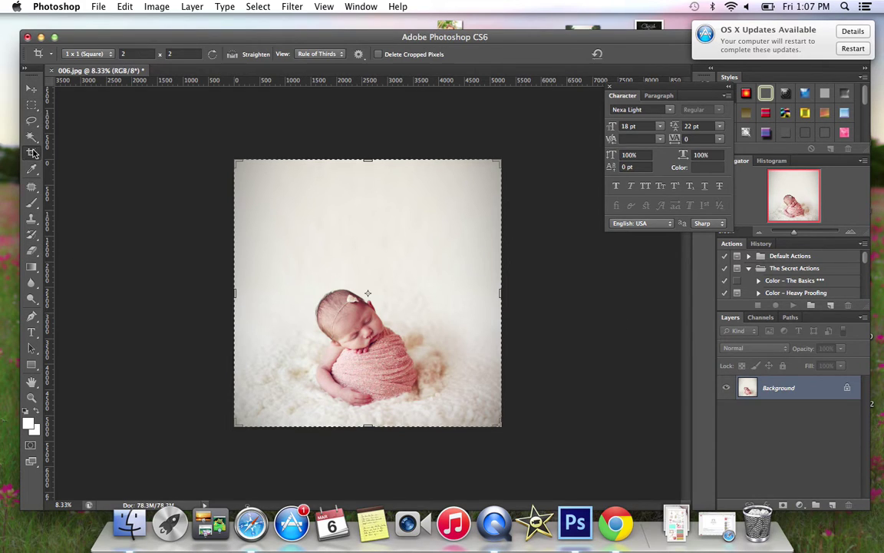
pyautogui.click(124, 54)
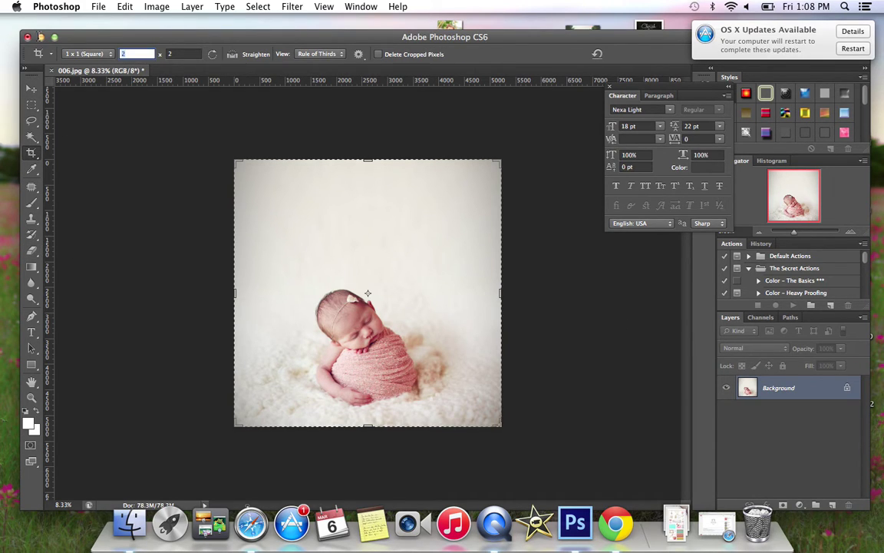
pyautogui.write('5')
pyautogui.press('Tab')
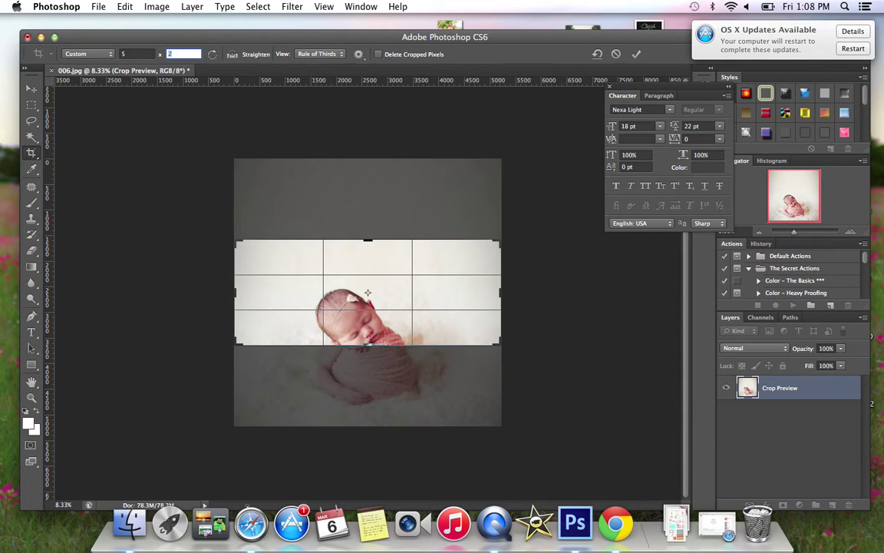
pyautogui.write('7')
pyautogui.press('Return')
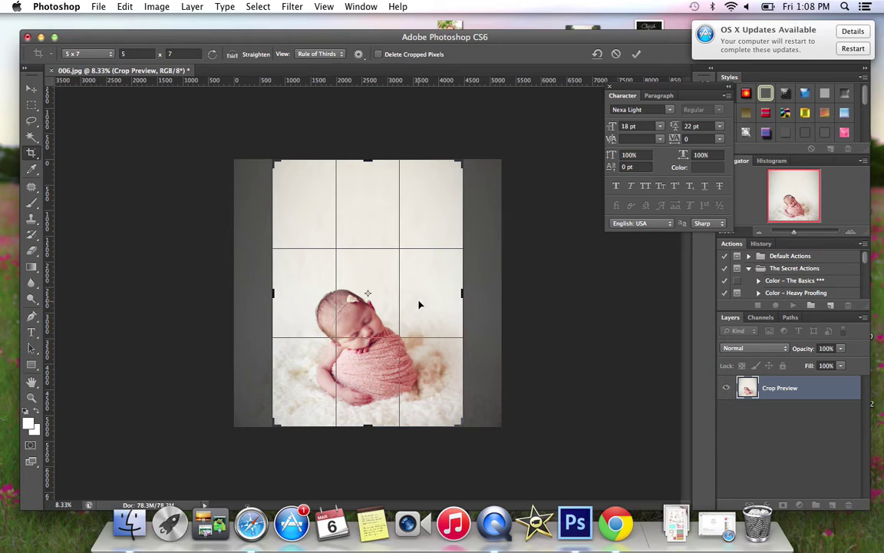
pyautogui.moveTo(418, 304); pyautogui.dragTo(425, 306)
pyautogui.press('Return')
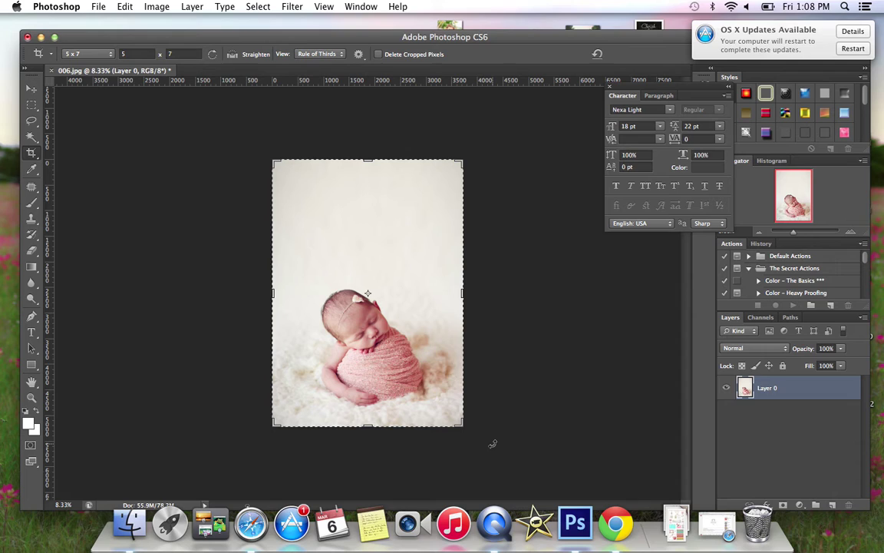
# Step: Switch to the Move tool to view the finished vertical 5 x 7 portrait
pyautogui.click(31, 88)
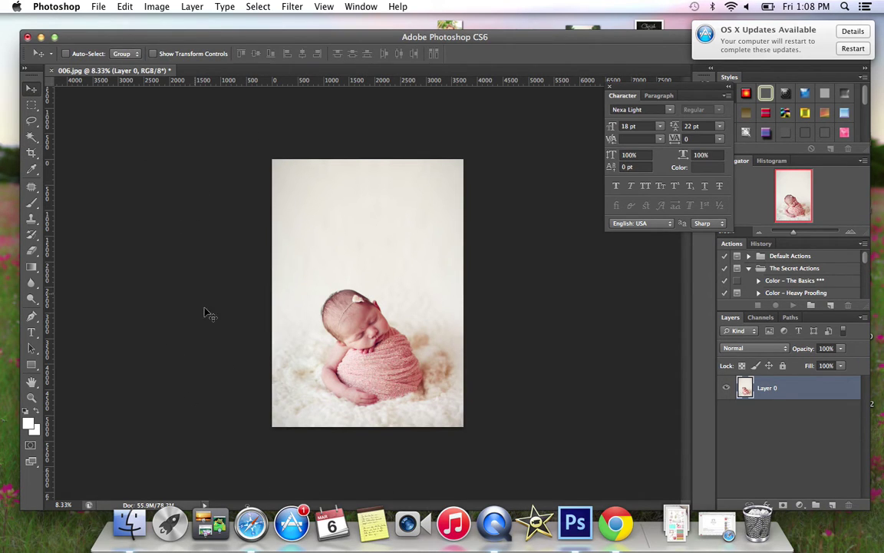